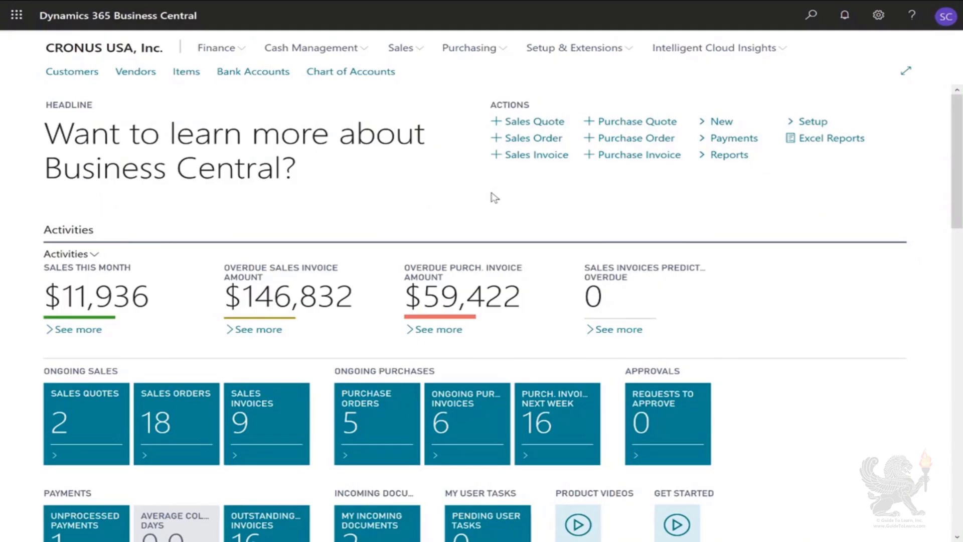
Search for "cost all" and open the Cost Allocations list.
left_click(811, 15)
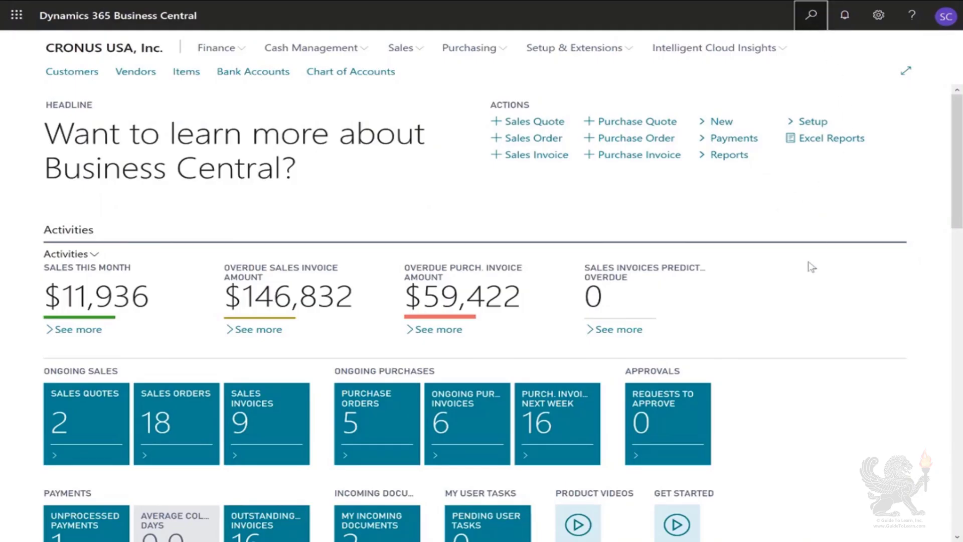
type("cost ")
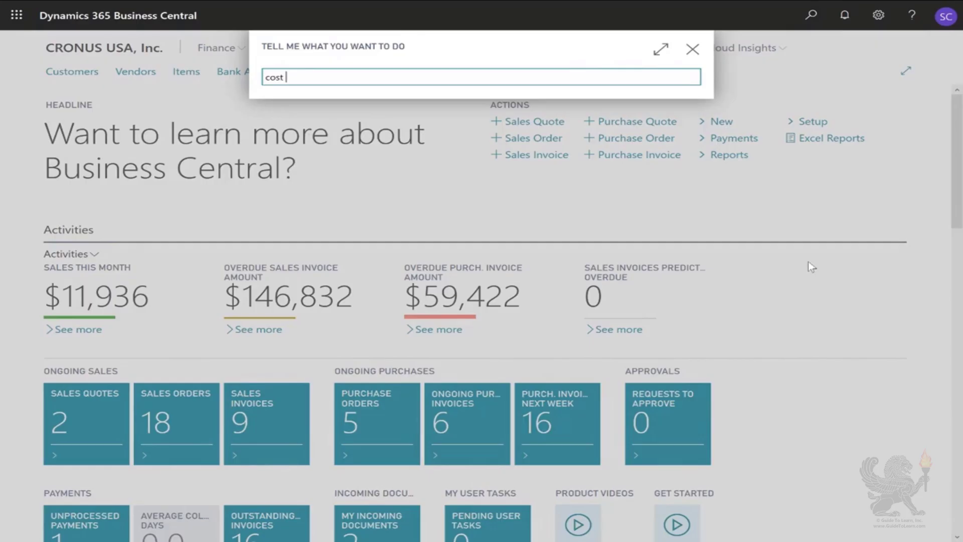
type("all")
key("Return")
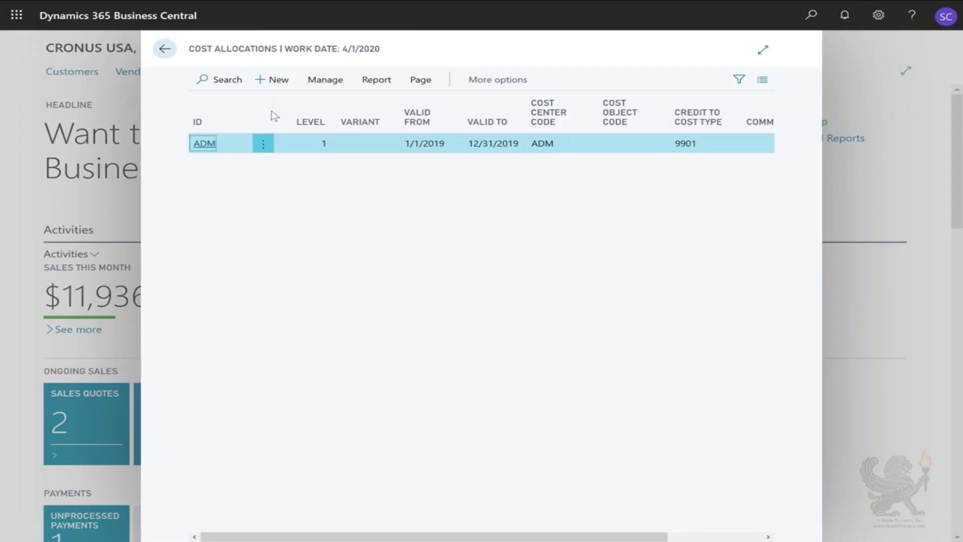
Create a new cost allocation with the ID ADM01, keeping its level at 1.
left_click(274, 79)
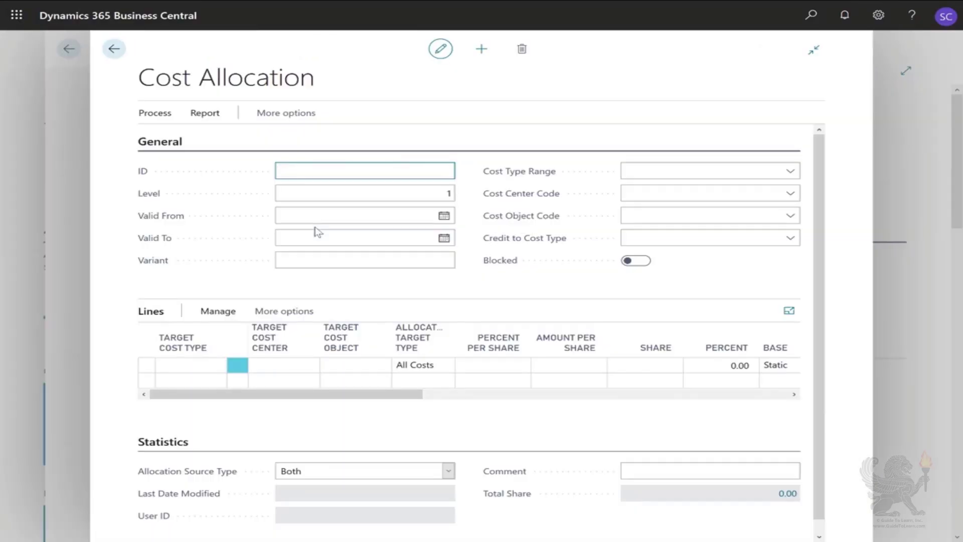
type("ADM01")
key("Tab")
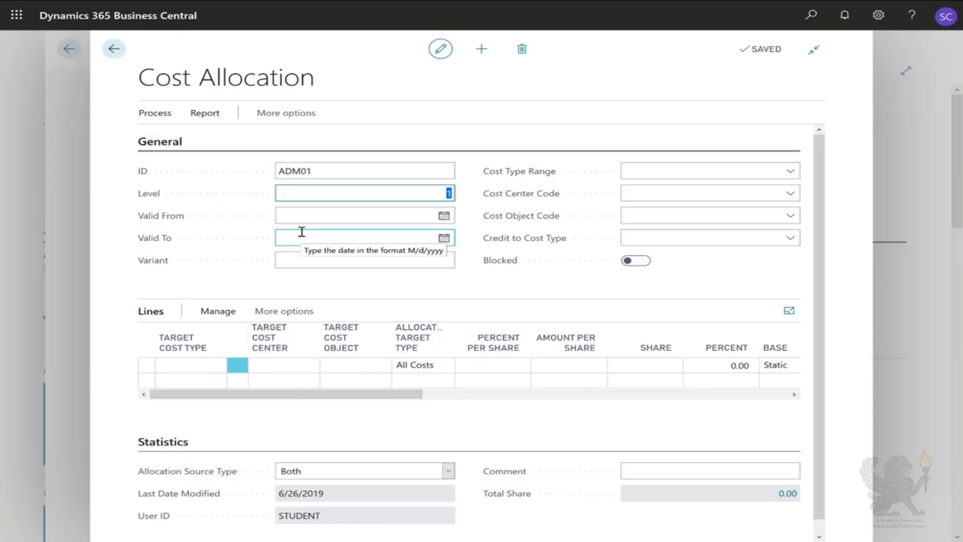
key("Tab")
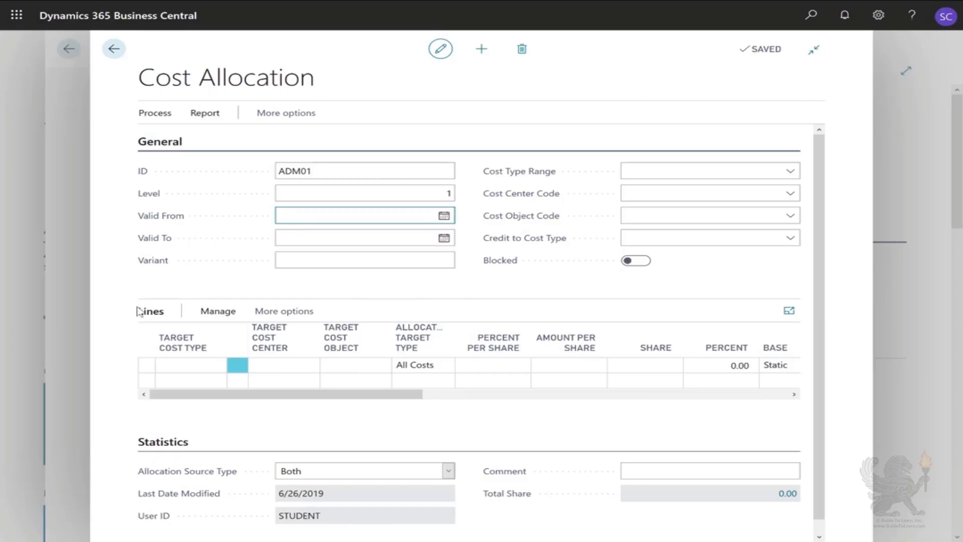
Set the allocation's validity period from 1/1/2020 to 12/31/2020.
type("1")
key("BackSpace")
type("01")
key("Tab")
key("shift+Tab")
type("0101")
key("Tab")
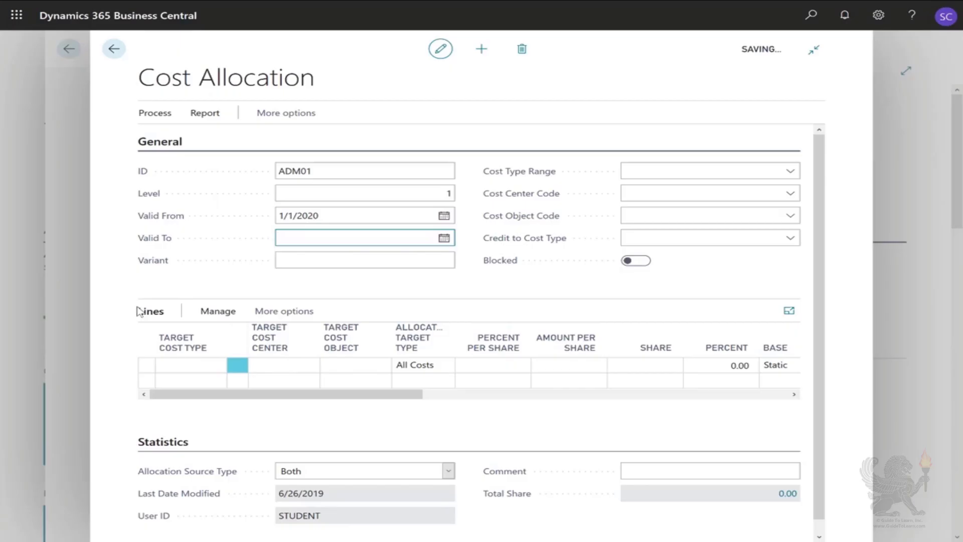
type("1231")
key("Tab")
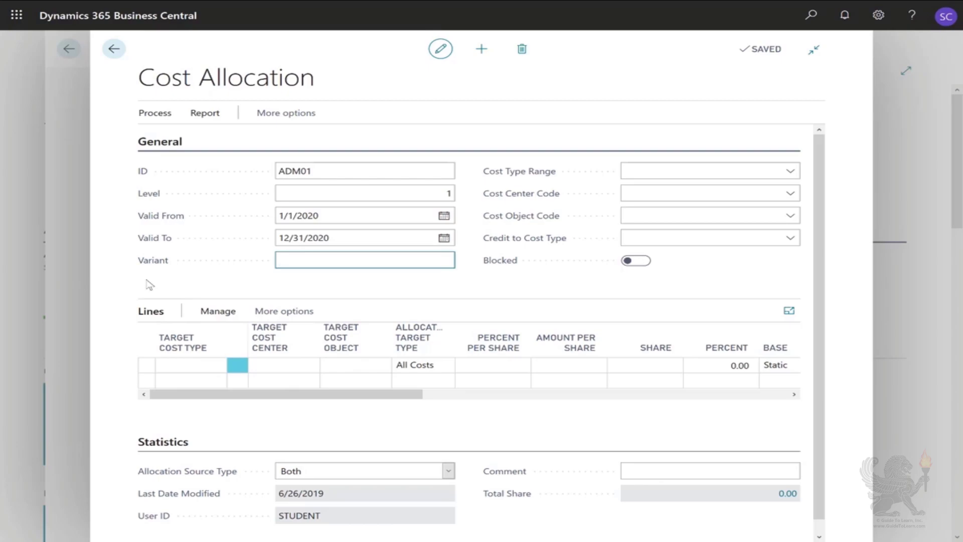
Leave the variant and cost type range empty and set the Cost Center Code to ADM.
key("Tab")
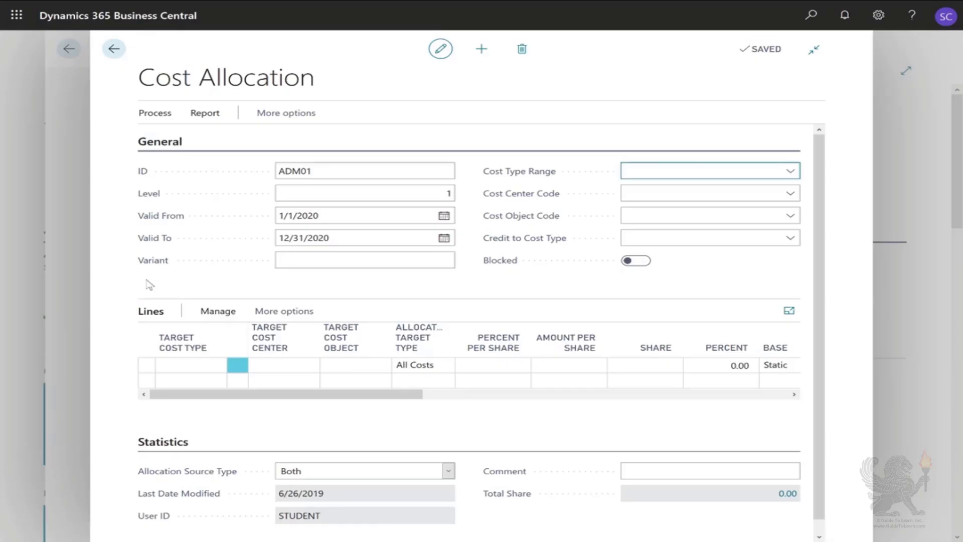
key("Tab")
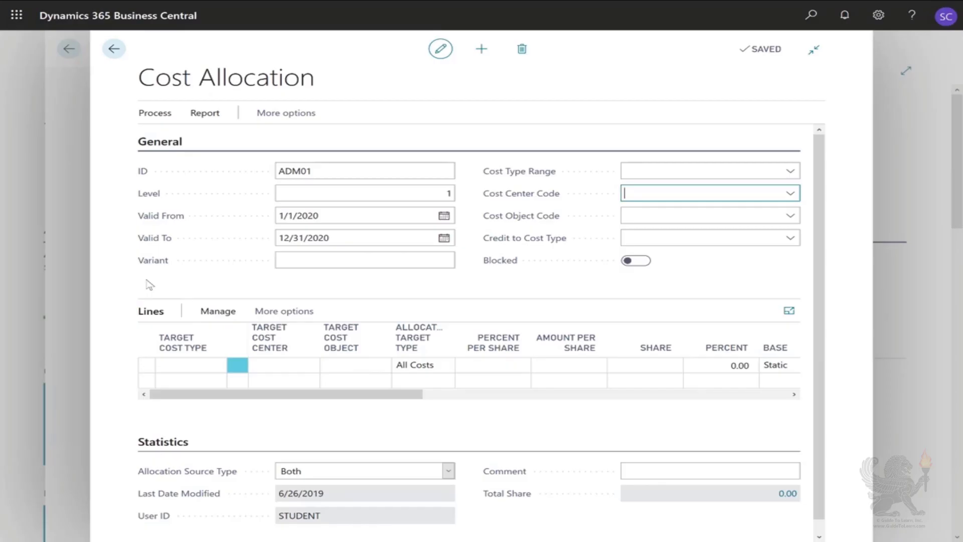
type("ADM")
key("Tab")
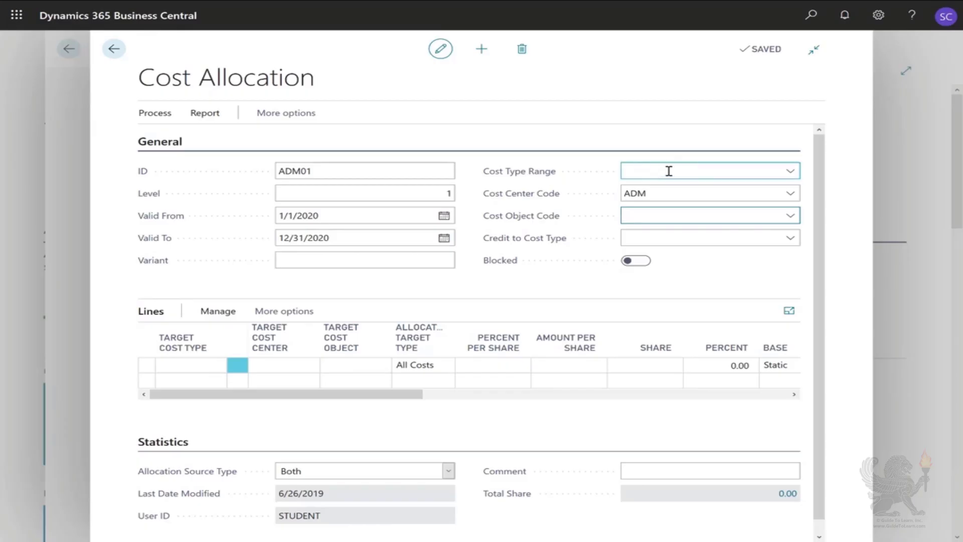
Check the choices for the Cost Type Range without picking one, and set Credit to Cost Type to 9901.
left_click(786, 175)
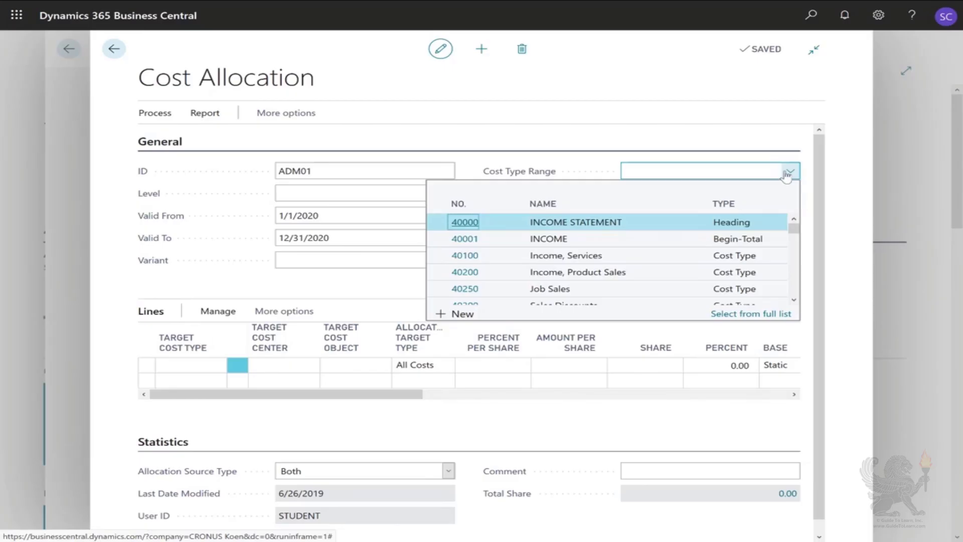
left_click(624, 82)
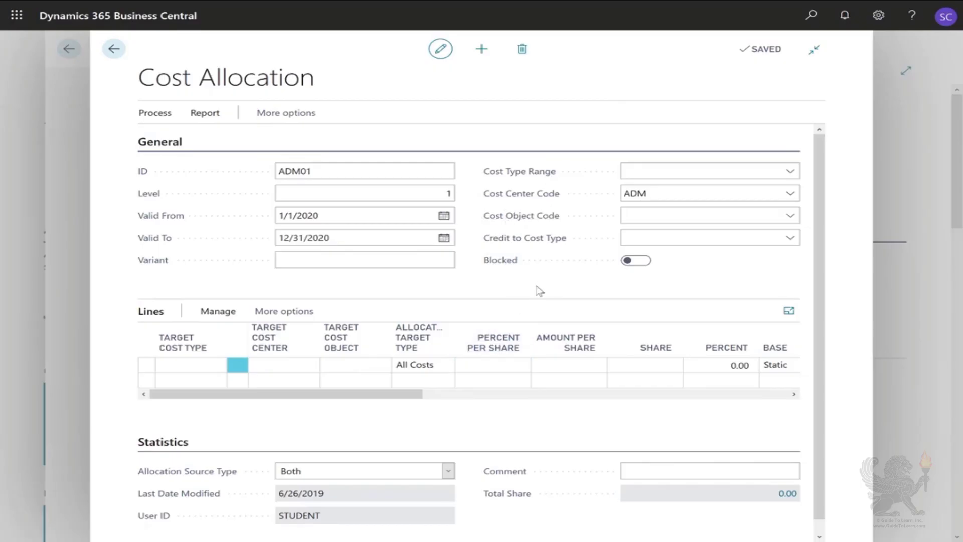
left_click(650, 239)
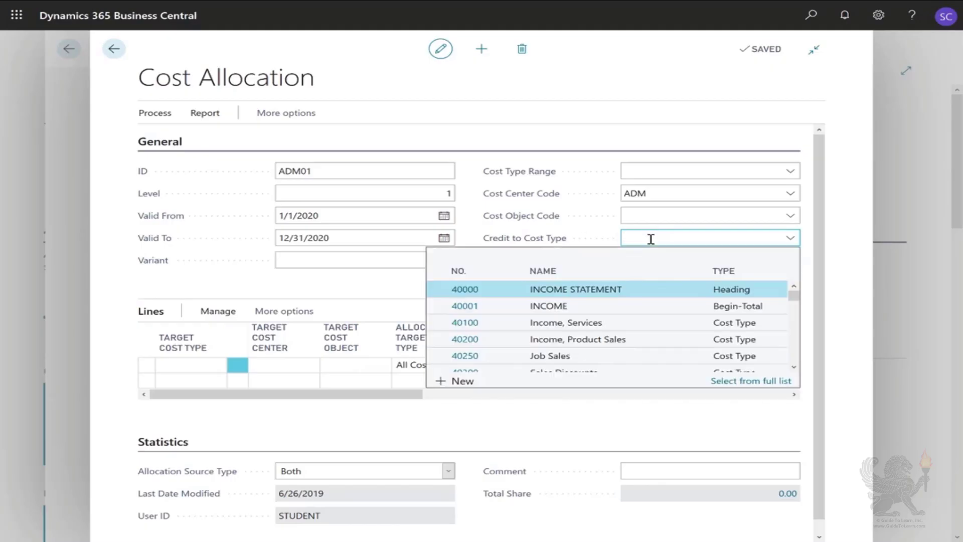
type("9901")
key("Tab")
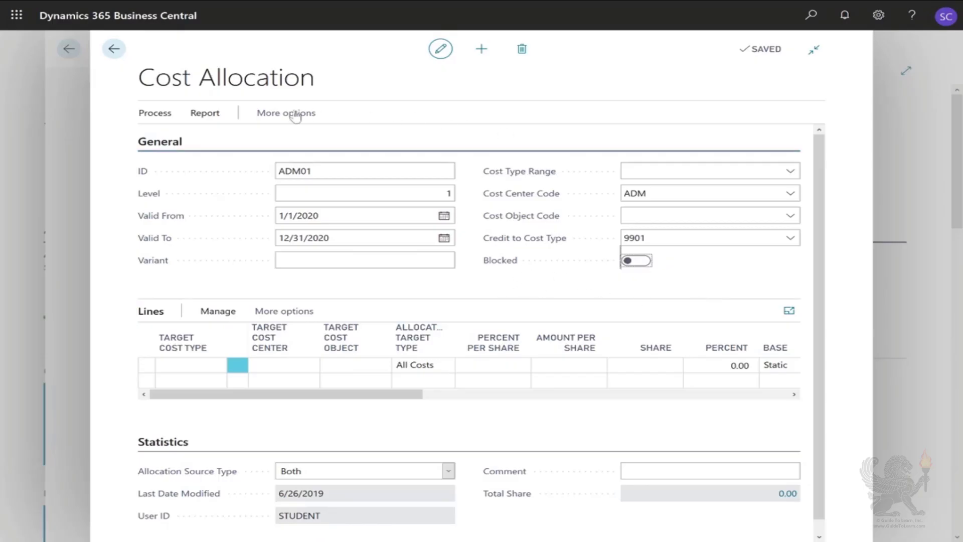
Start the first allocation line with target cost type 9901 and target cost center PROD.
left_click(183, 365)
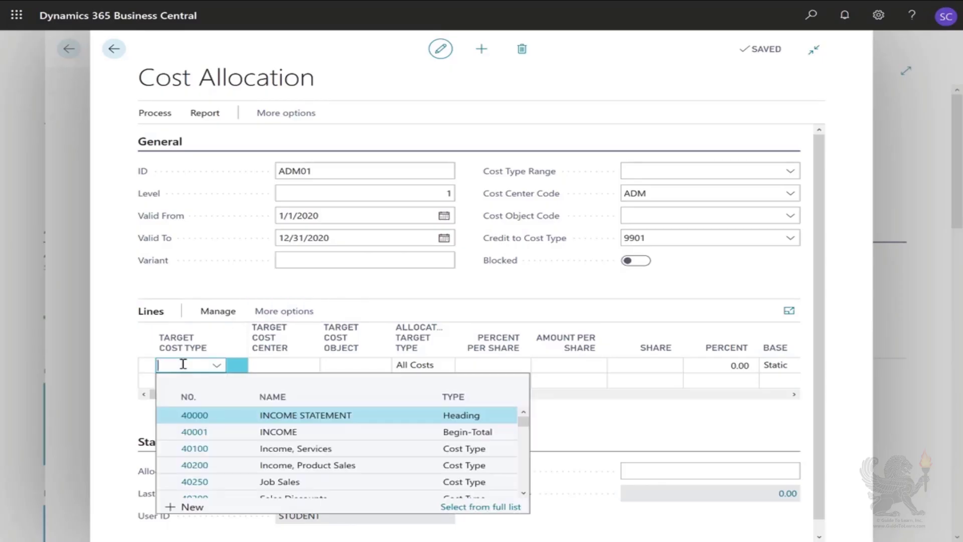
type("9901")
key("Tab")
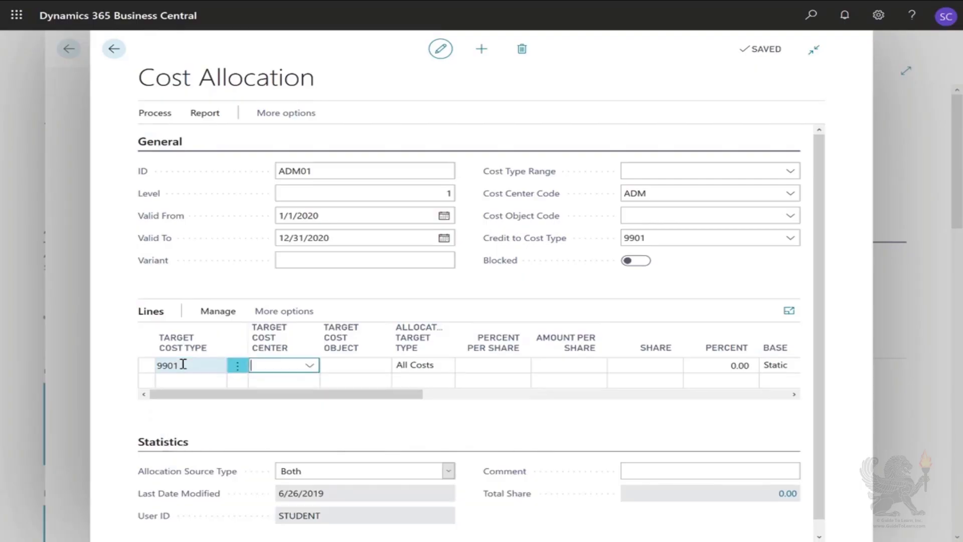
left_click(309, 366)
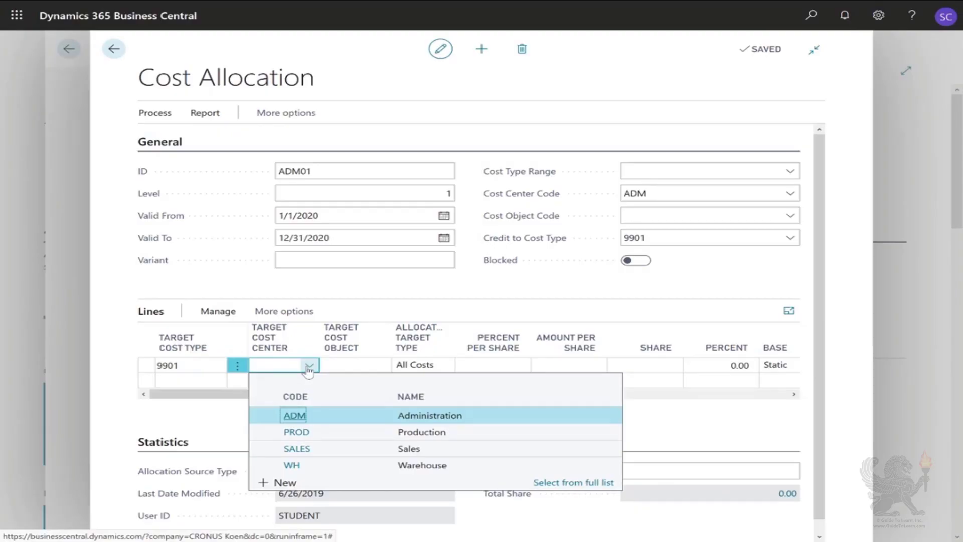
left_click(337, 433)
key("Tab")
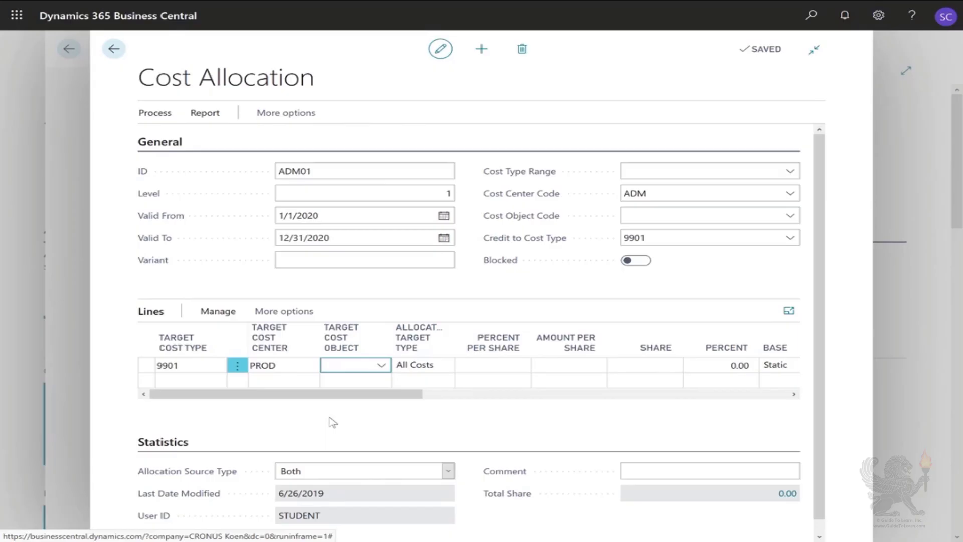
On the PROD line, choose All Costs as the allocation target type, enter a share of 90 and keep the base Static.
key("Tab")
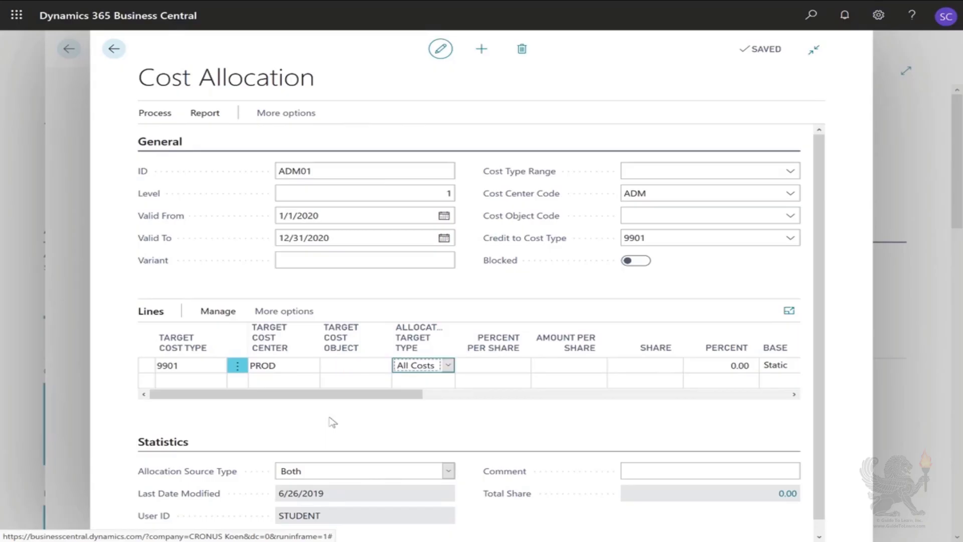
left_click(449, 366)
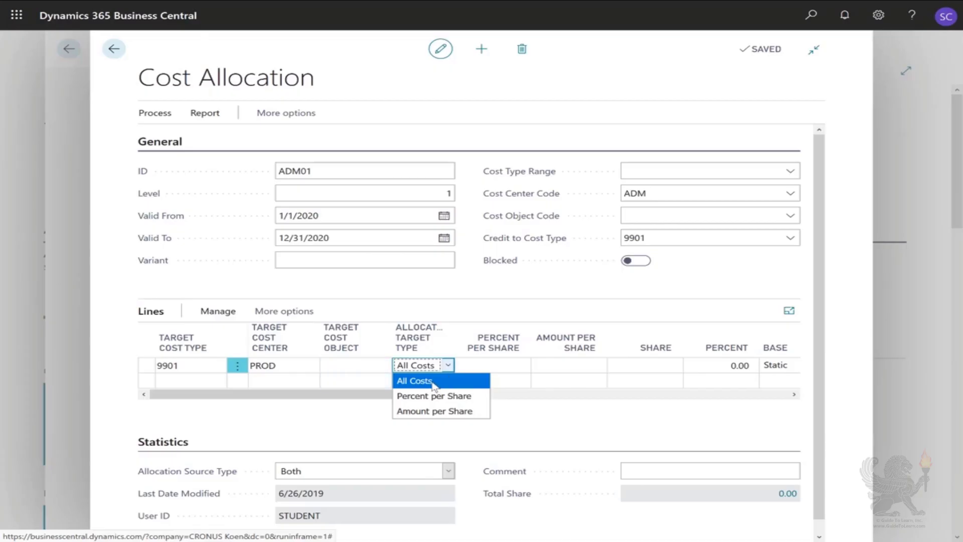
left_click(435, 384)
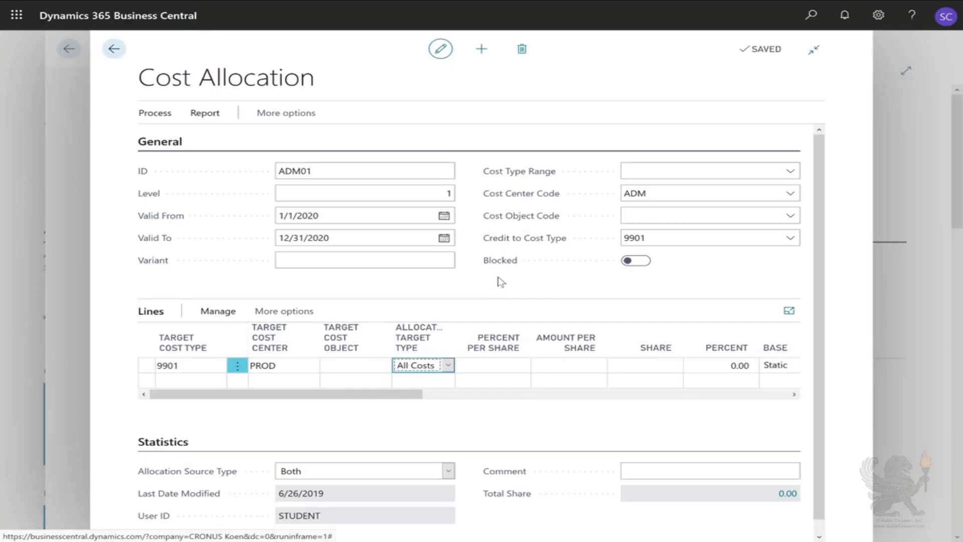
key("Tab")
key("Tab")
key("Tab")
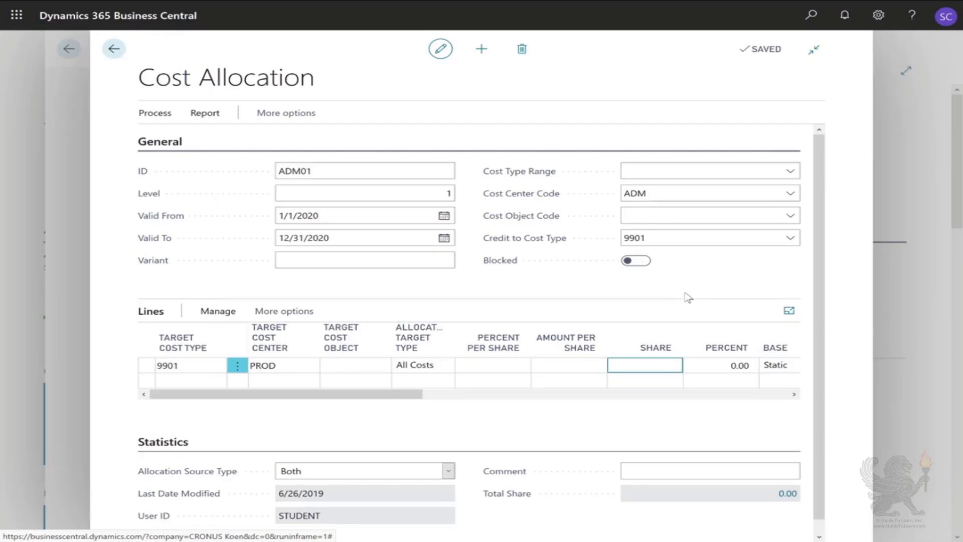
type("90")
key("Tab")
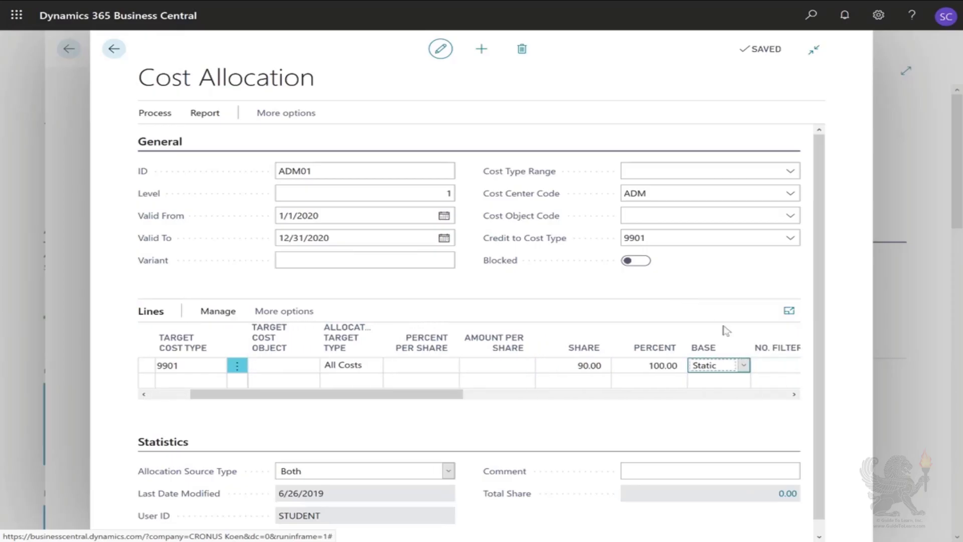
left_click(744, 367)
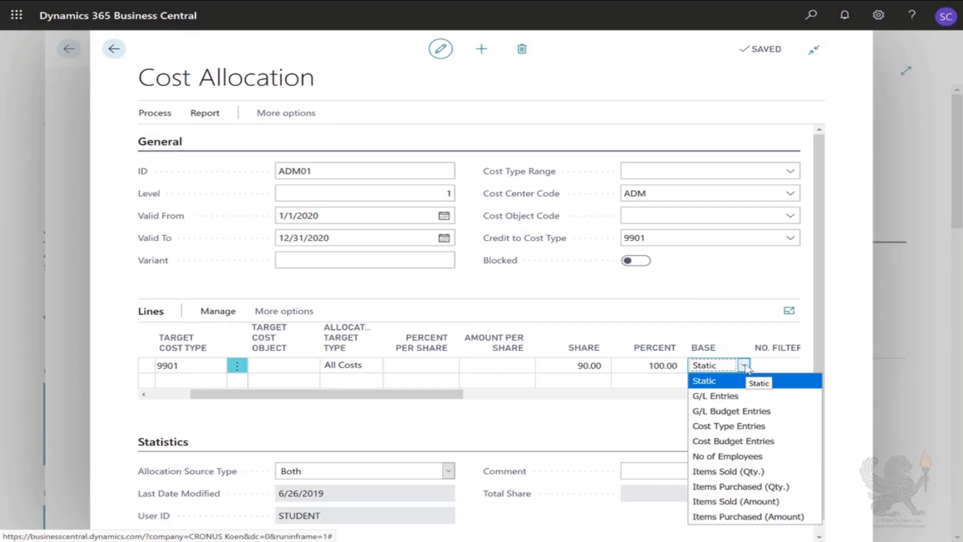
left_click(744, 366)
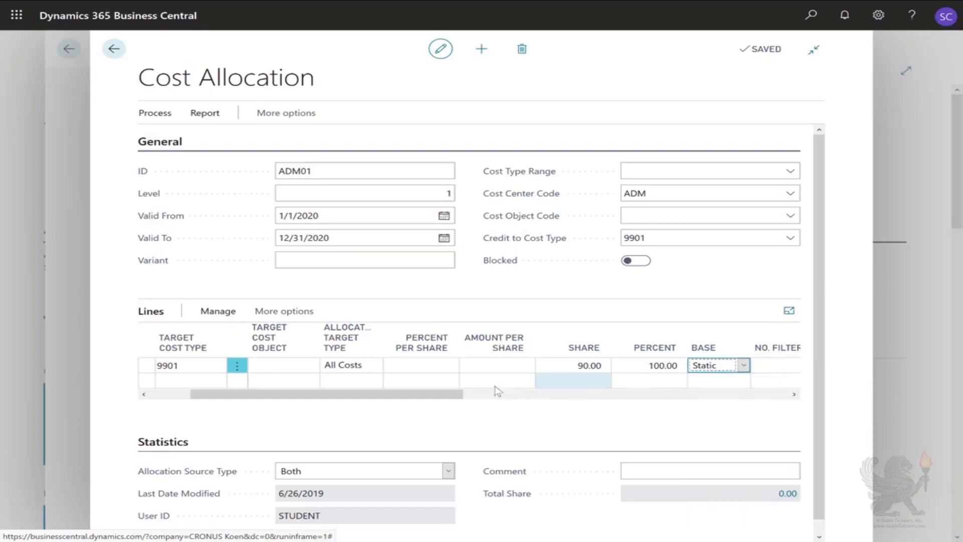
Add a second allocation line with target cost type 9901 and target cost center SALES.
left_click_drag(351, 399, 313, 400)
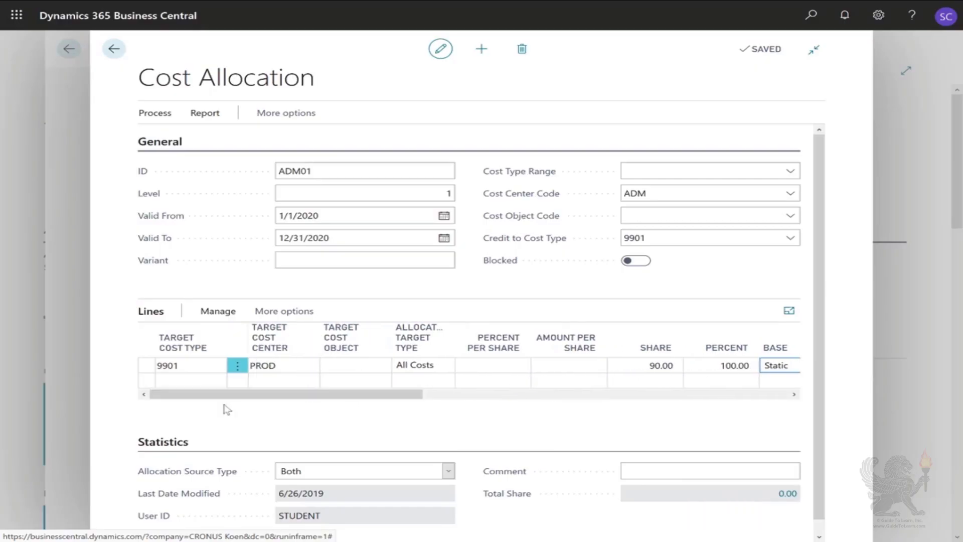
left_click(164, 380)
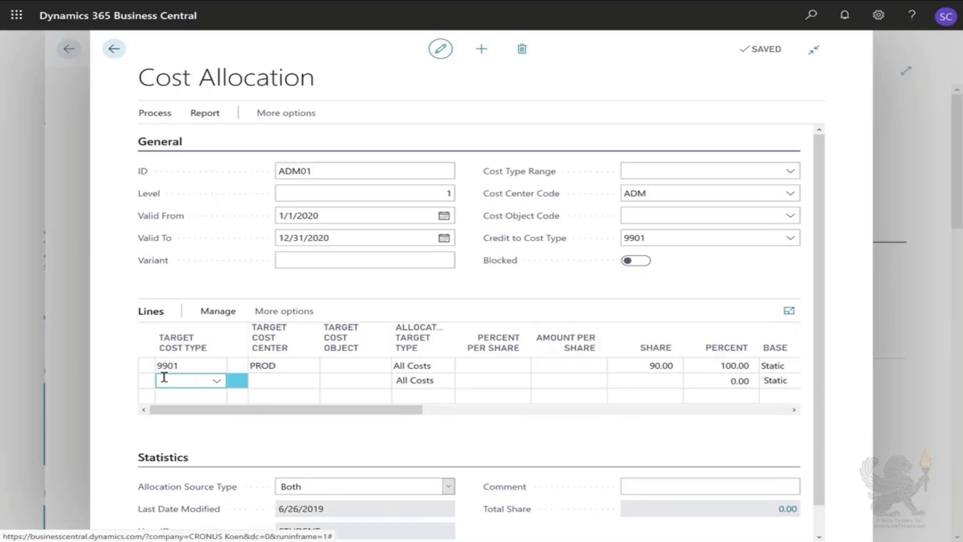
type("9901")
key("Tab")
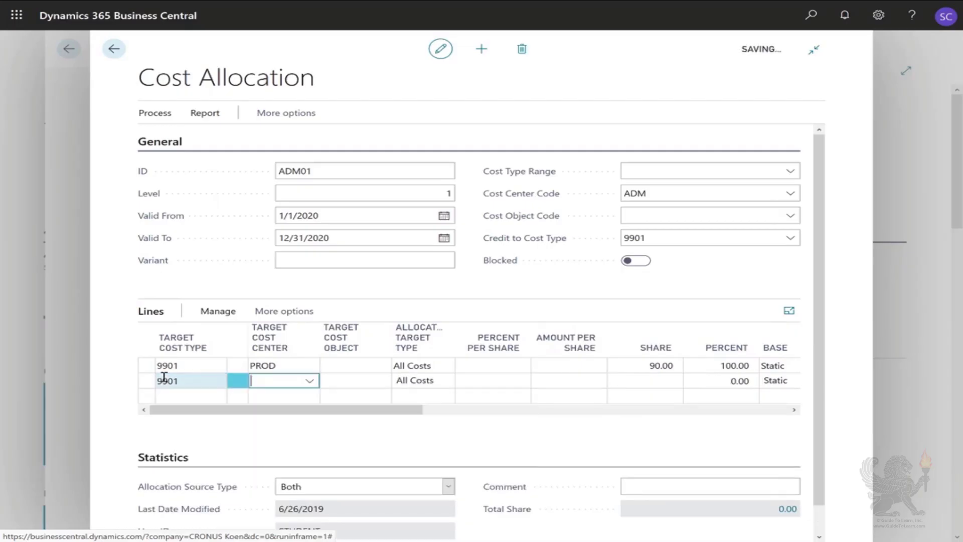
type("SALES")
key("Tab")
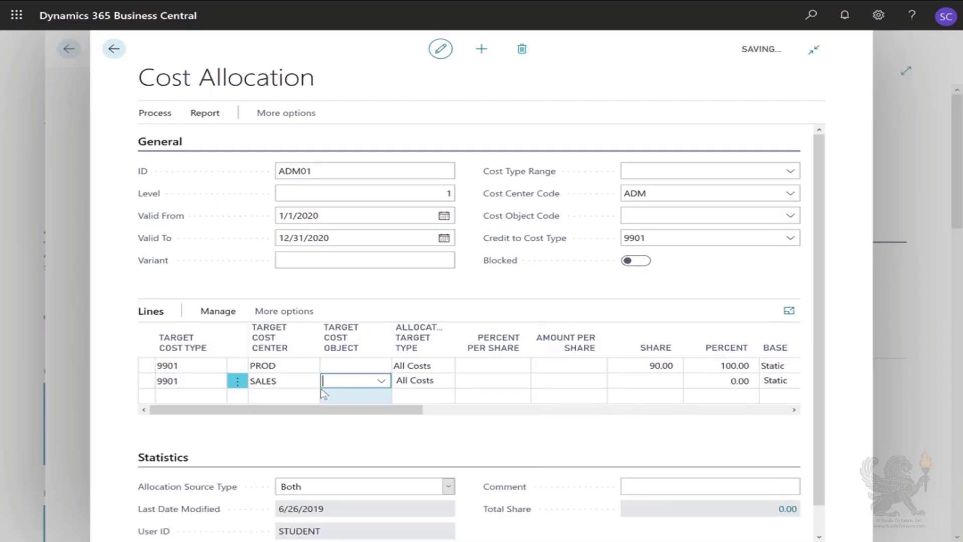